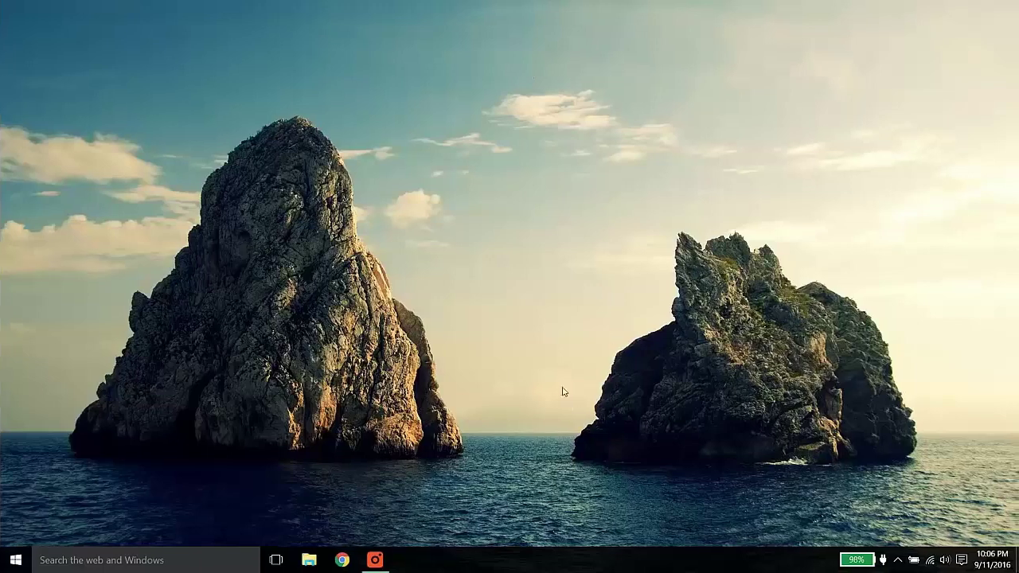
Open a Chrome window with three tabs
{"action": "left_click", "coordinate": [342, 559]}
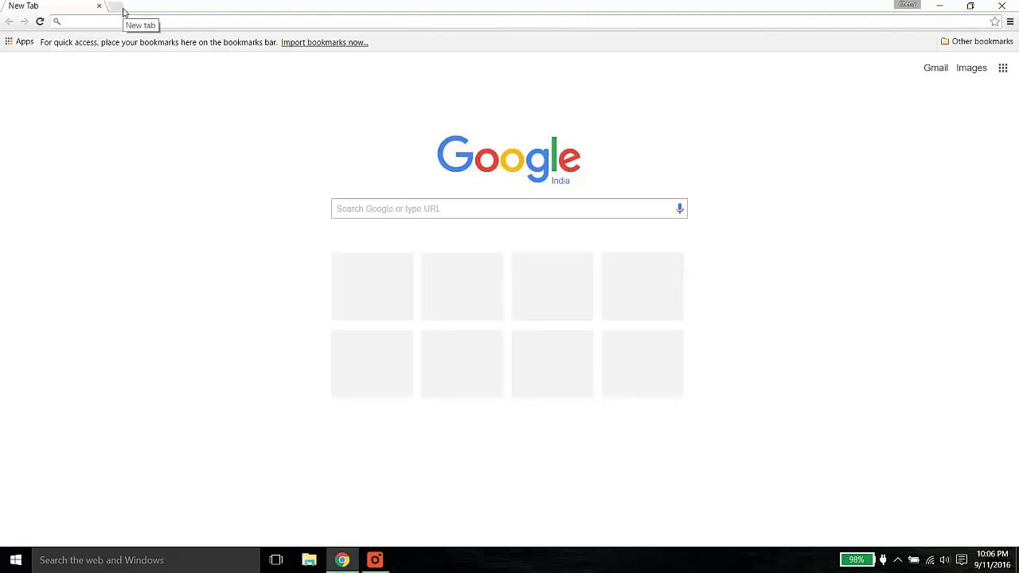
{"action": "left_click", "coordinate": [113, 6]}
{"action": "left_click", "coordinate": [228, 6]}
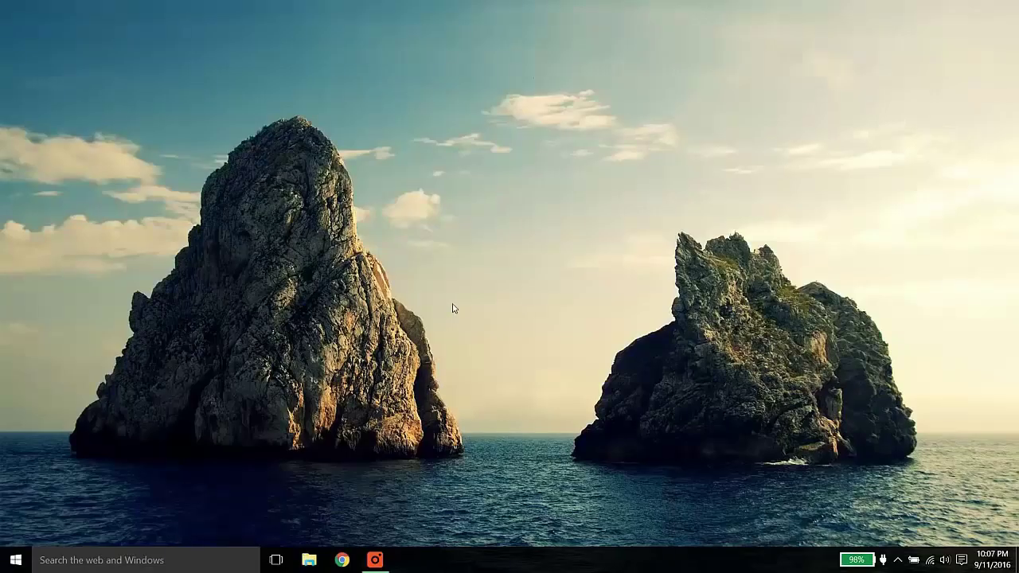
From the desktop, reach the Control Panel page for advanced sizing of text and other items
{"action": "right_click", "coordinate": [454, 308]}
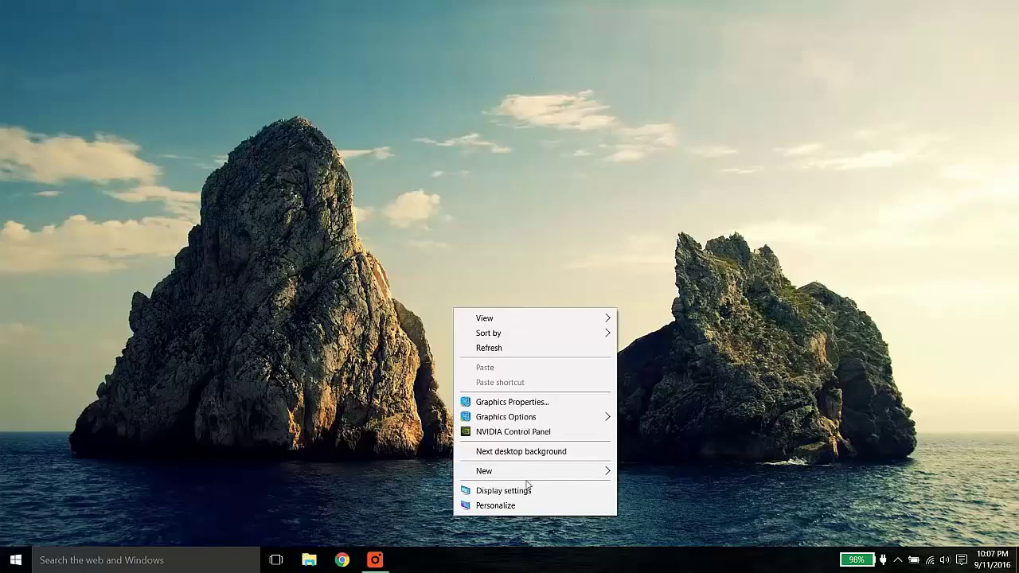
{"action": "left_click", "coordinate": [526, 490]}
{"action": "scroll", "coordinate": [443, 393], "scroll_direction": "down", "scroll_amount": 3}
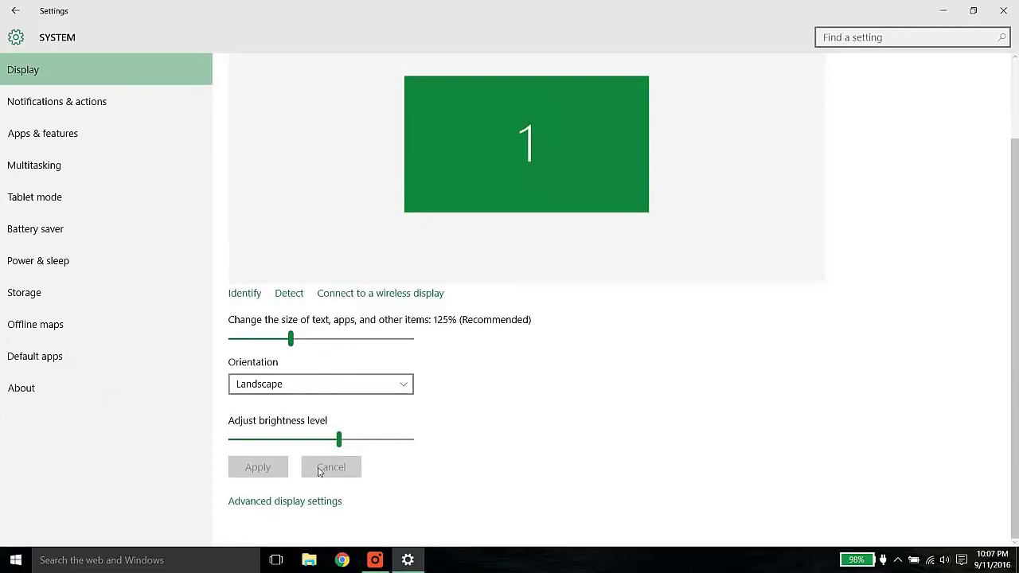
{"action": "left_click", "coordinate": [286, 501]}
{"action": "scroll", "coordinate": [533, 326], "scroll_direction": "down", "scroll_amount": 3}
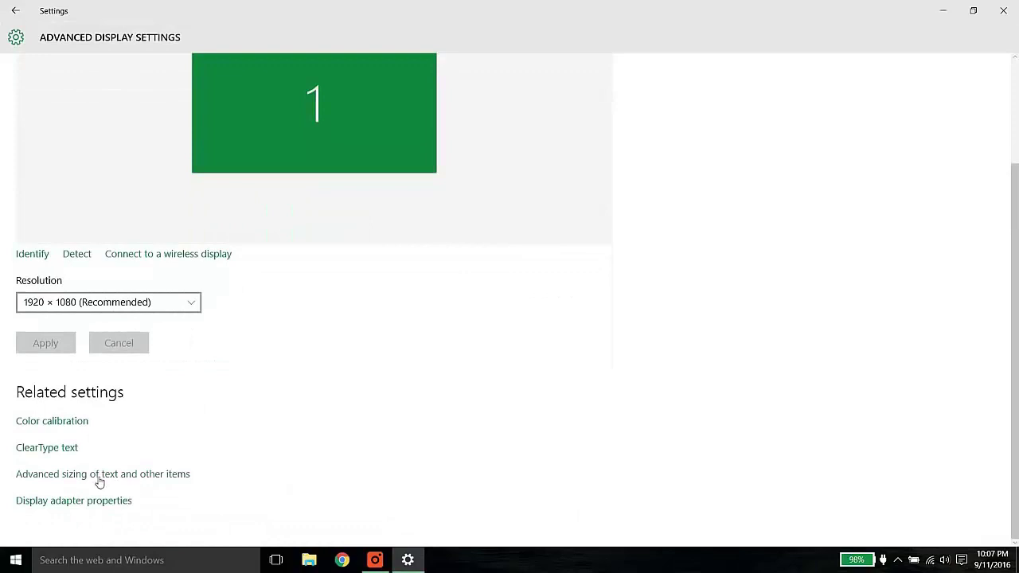
{"action": "left_click", "coordinate": [166, 476]}
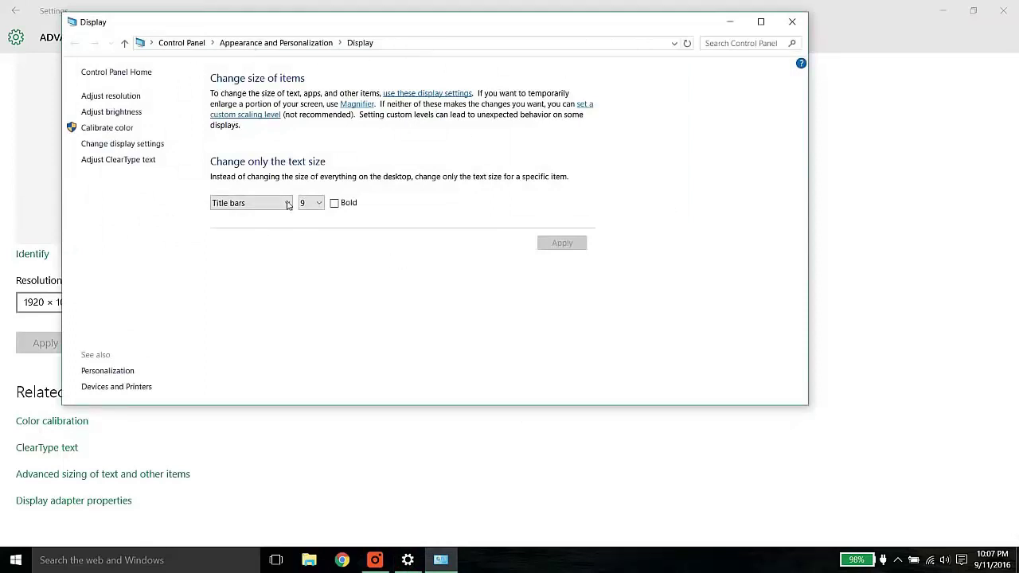
Set a custom scaling level of 138% in Control Panel and apply it
{"action": "left_click", "coordinate": [595, 113]}
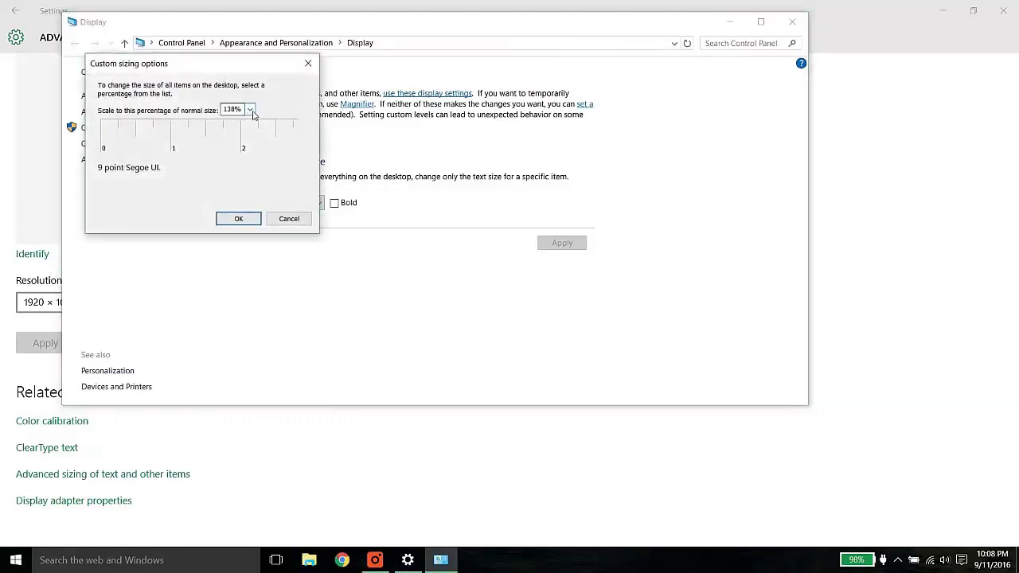
{"action": "left_click_drag", "start_coordinate": [228, 142], "coordinate": [225, 147]}
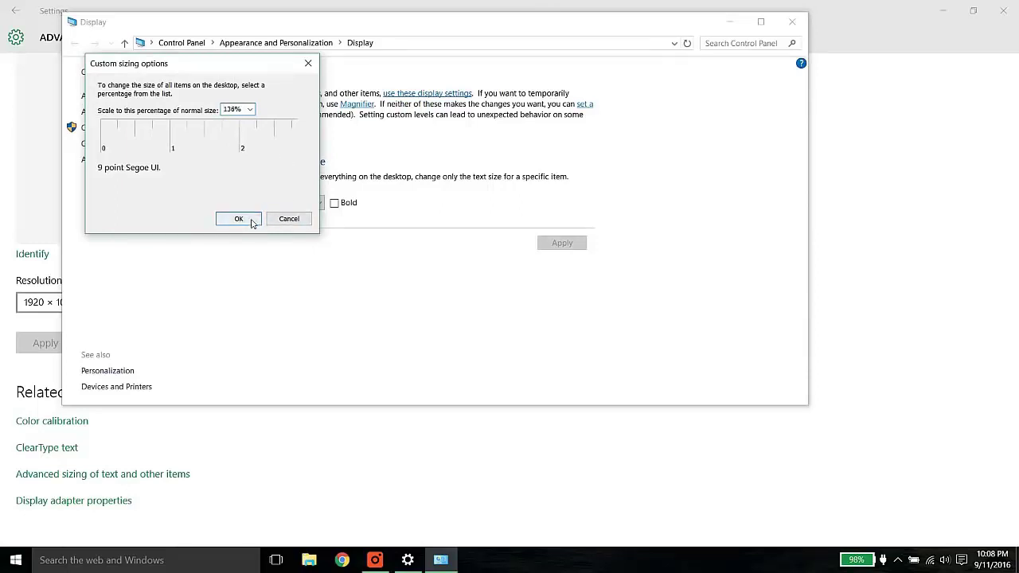
{"action": "left_click", "coordinate": [238, 218]}
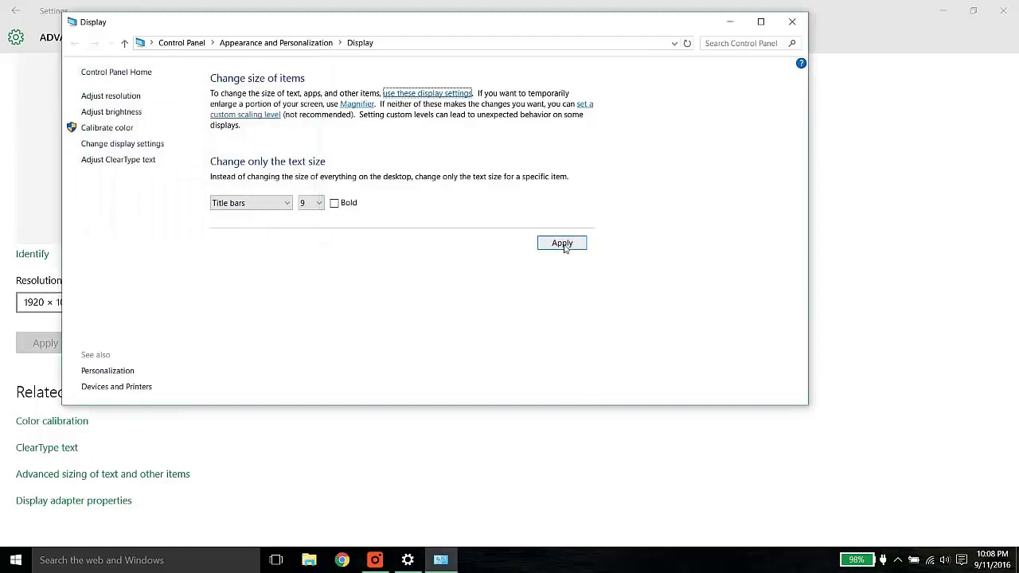
{"action": "left_click", "coordinate": [563, 244]}
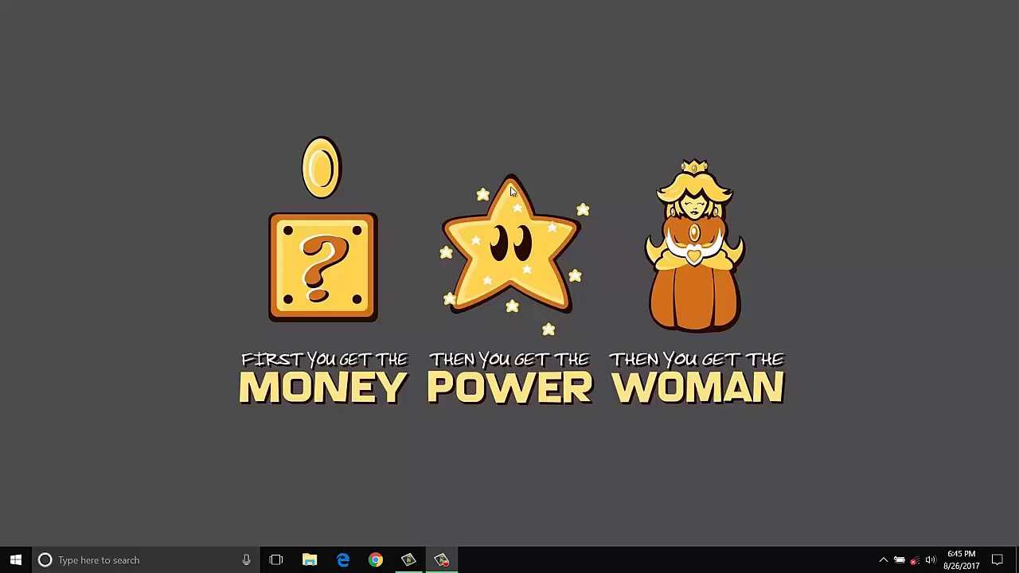
Open the Display settings page from the desktop, showing scale at 125%
{"action": "right_click", "coordinate": [446, 161]}
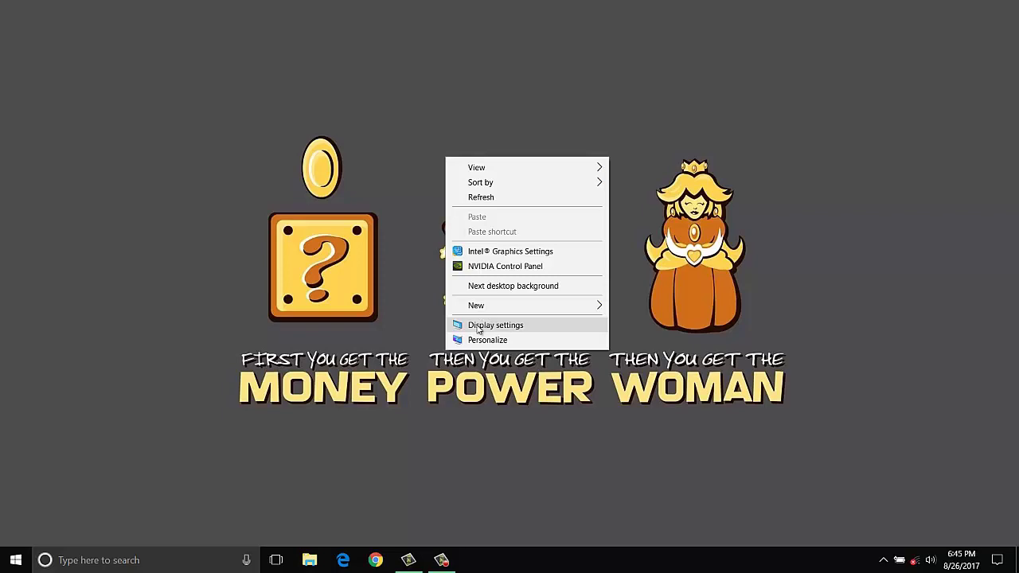
{"action": "left_click", "coordinate": [496, 326]}
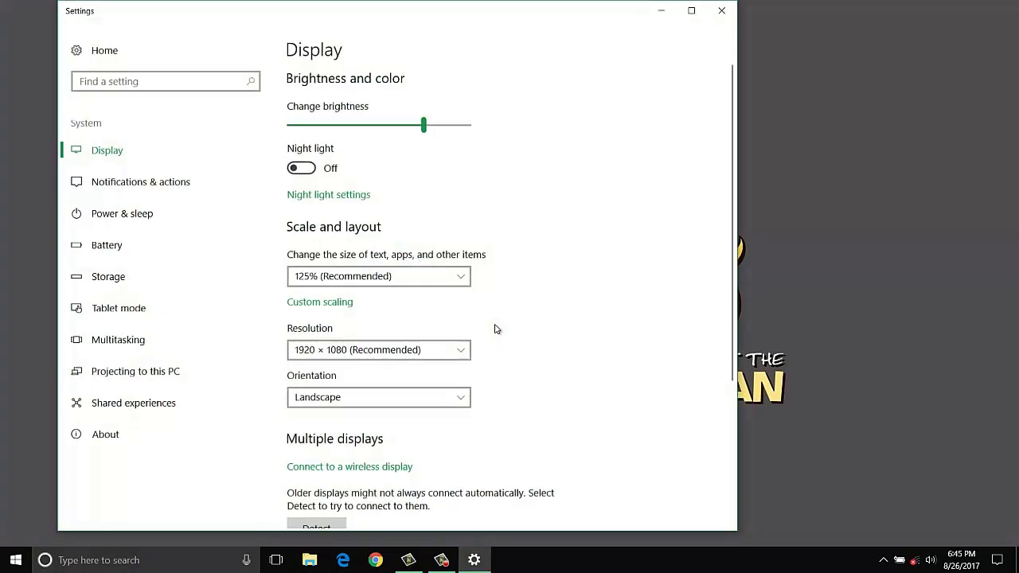
Apply 138% custom scaling in Settings and sign out so it takes effect
{"action": "left_click", "coordinate": [341, 310]}
{"action": "left_click", "coordinate": [180, 204]}
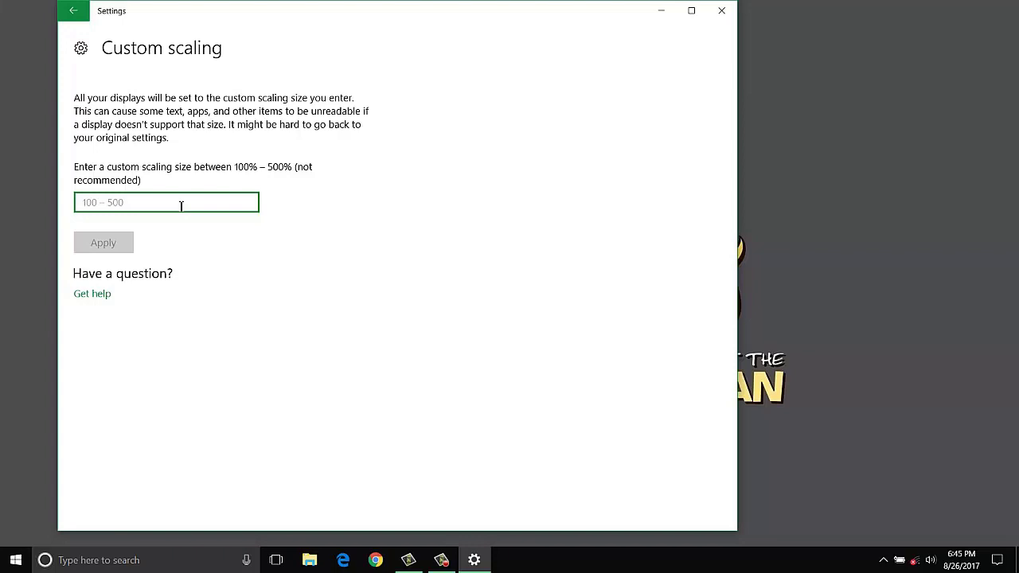
{"action": "type", "text": "13"}
{"action": "type", "text": "7"}
{"action": "left_click", "coordinate": [103, 243]}
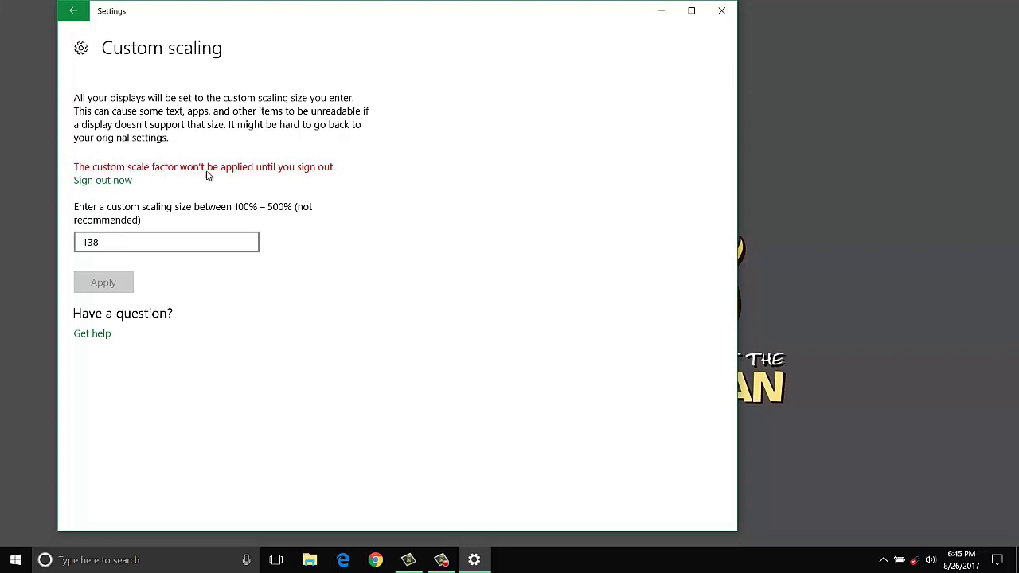
{"action": "left_click", "coordinate": [92, 181]}
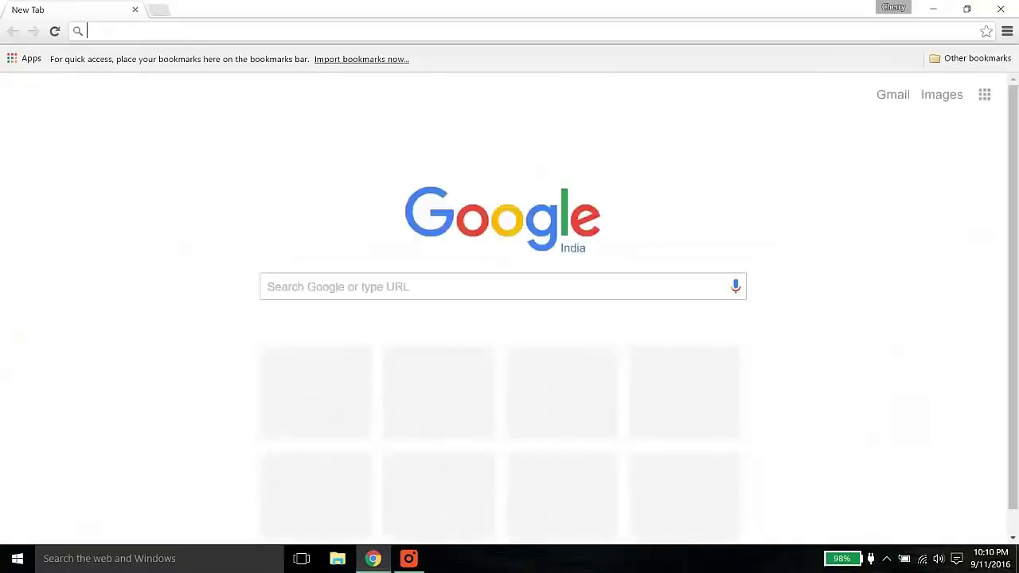
Check Chrome's enlarged address bar and tabs with a new tab and the menu, then close the second tab
{"action": "left_click", "coordinate": [159, 9]}
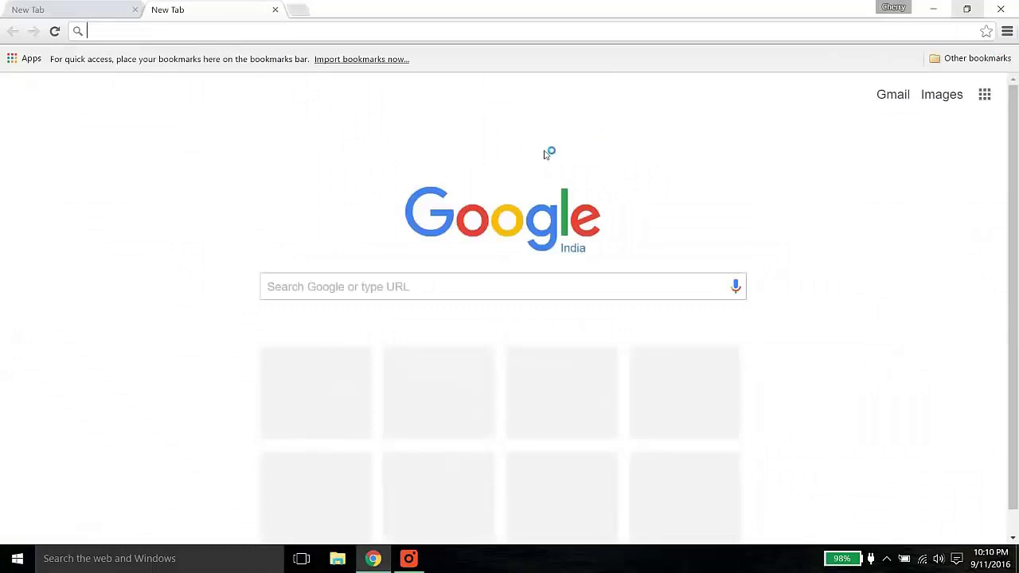
{"action": "left_click", "coordinate": [1007, 31]}
{"action": "left_click", "coordinate": [396, 160]}
{"action": "left_click", "coordinate": [62, 16]}
{"action": "left_click", "coordinate": [167, 14]}
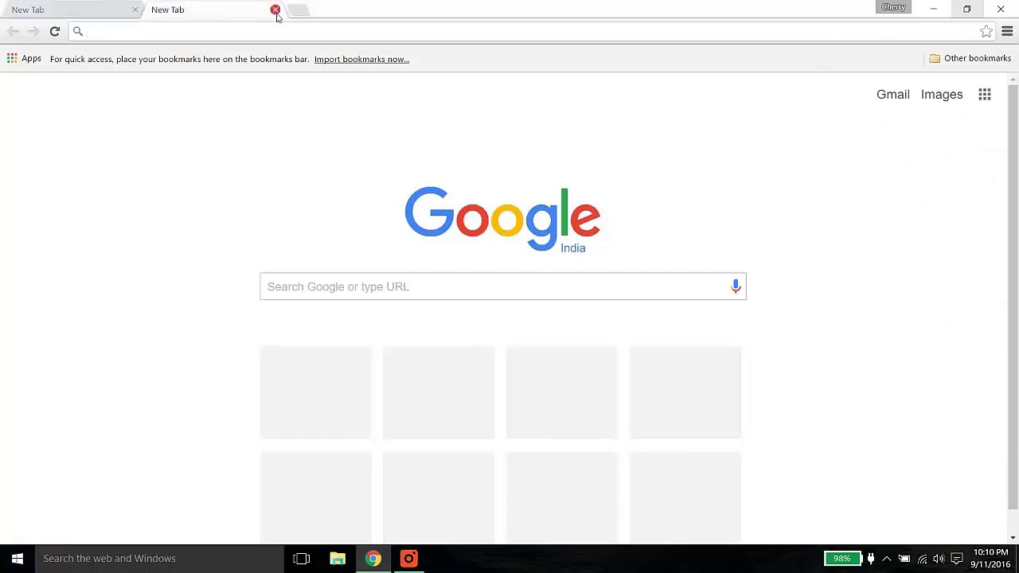